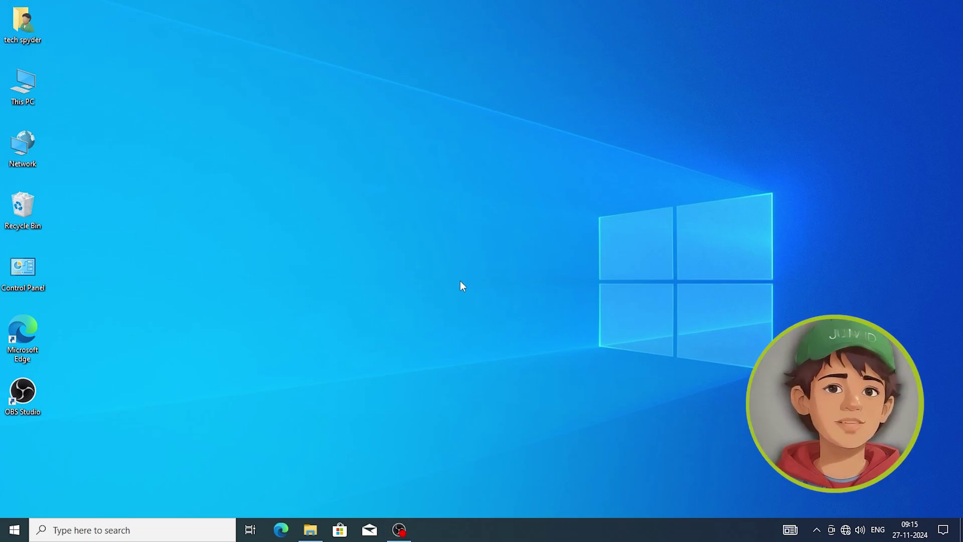
# Step: Bring up Task Manager's Performance view, where CPU virtualisation reports Disabled
pyautogui.hotkey('ctrl', 'shift', 'Escape')
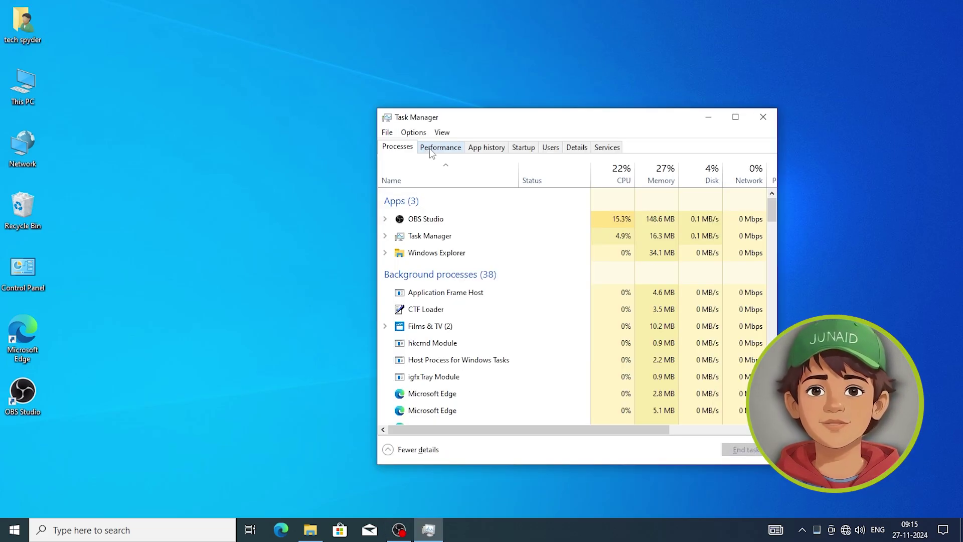
pyautogui.click(443, 148)
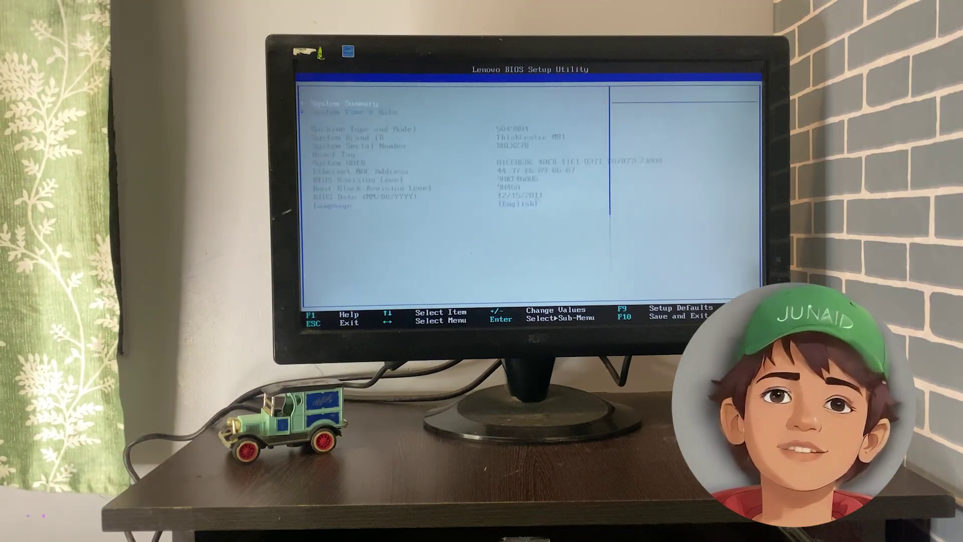
# Step: Move to the Advanced page and enter the CPU Setup menu
pyautogui.press('Up')
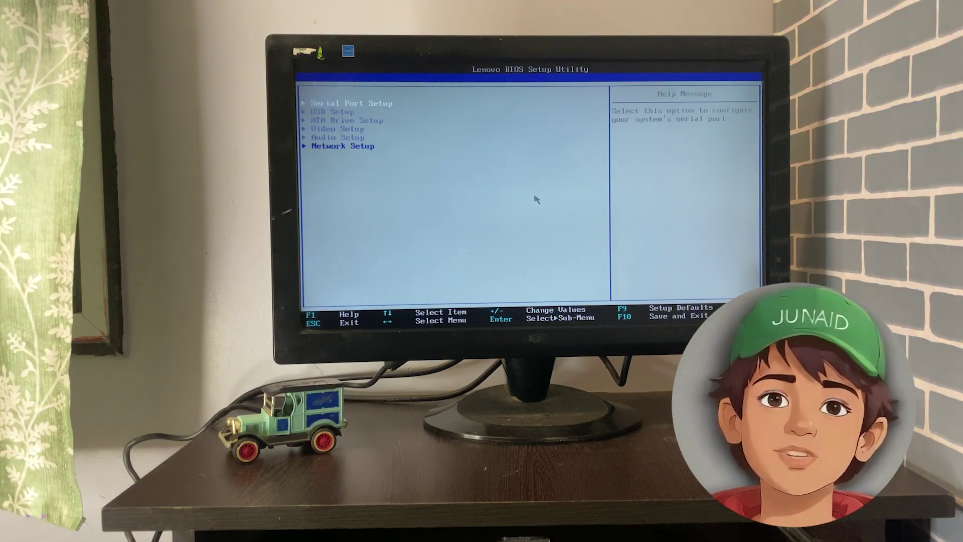
pyautogui.press('Right')
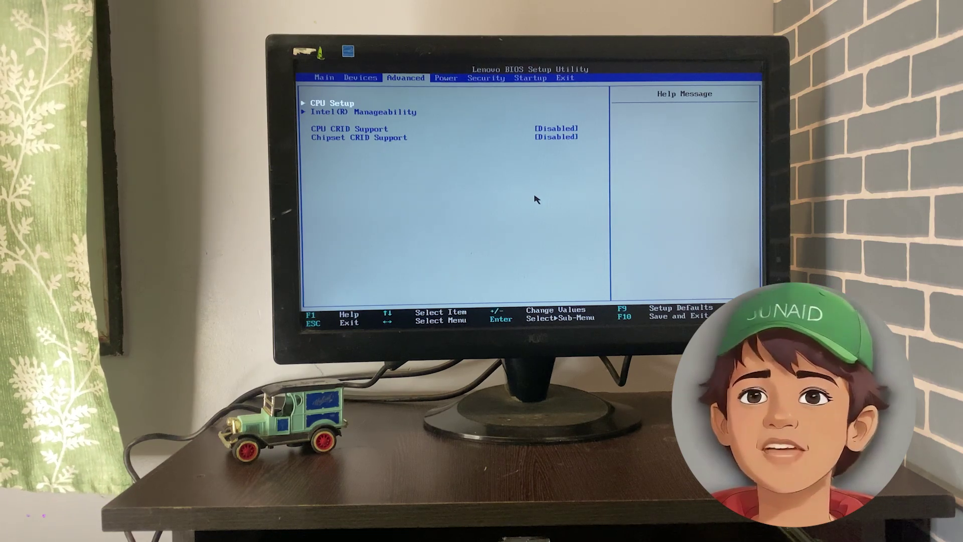
pyautogui.press('Return')
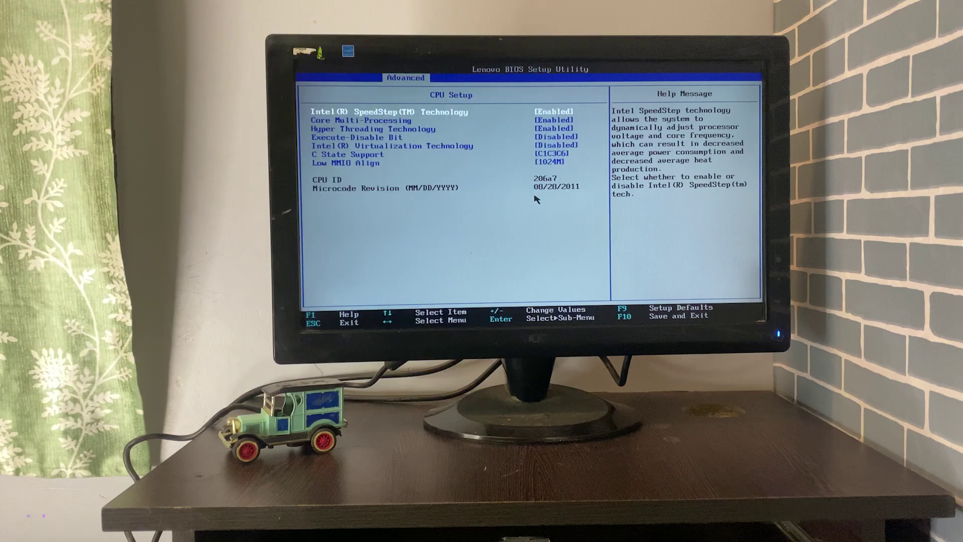
# Step: Change Intel(R) Virtualization Technology from Disabled to Enabled on the CPU Setup page
pyautogui.press('Down')
pyautogui.press('Down')
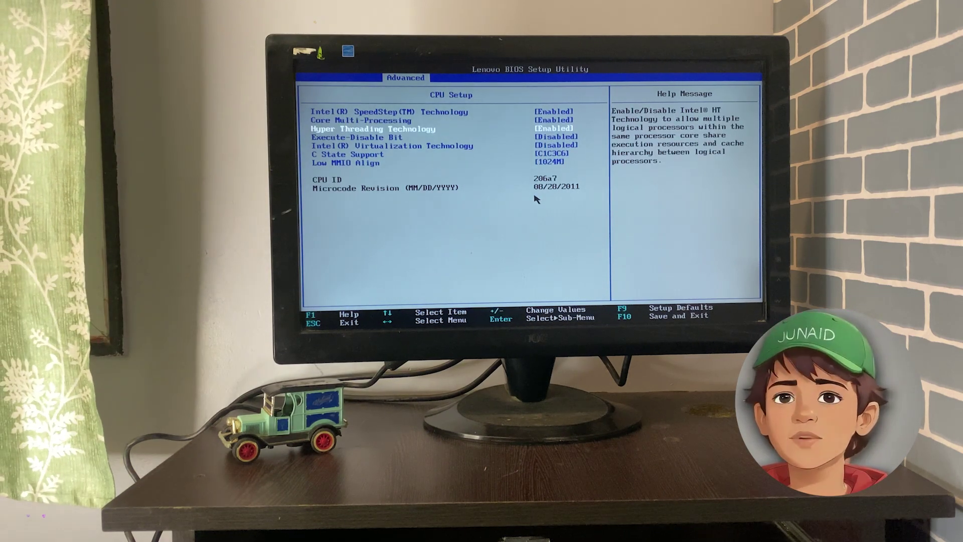
pyautogui.press('Down')
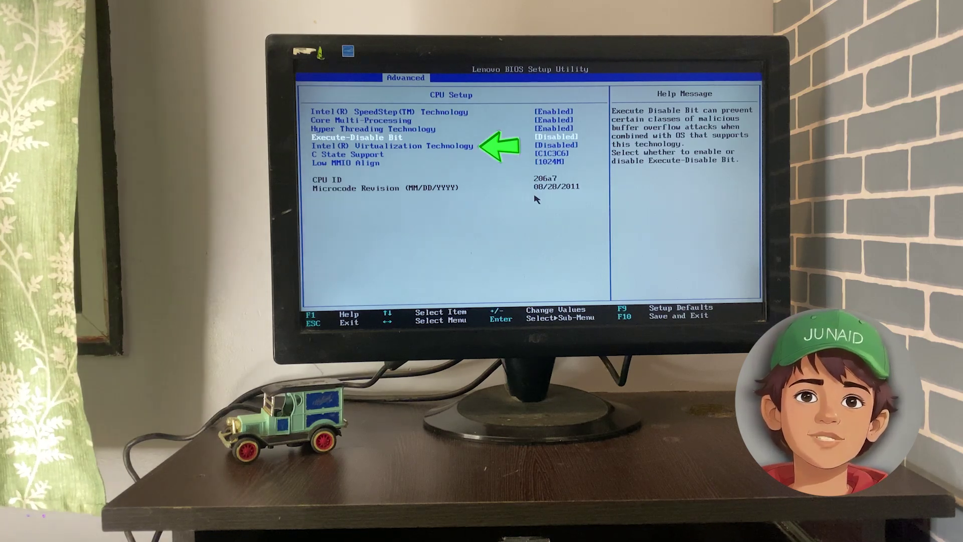
pyautogui.press('Down')
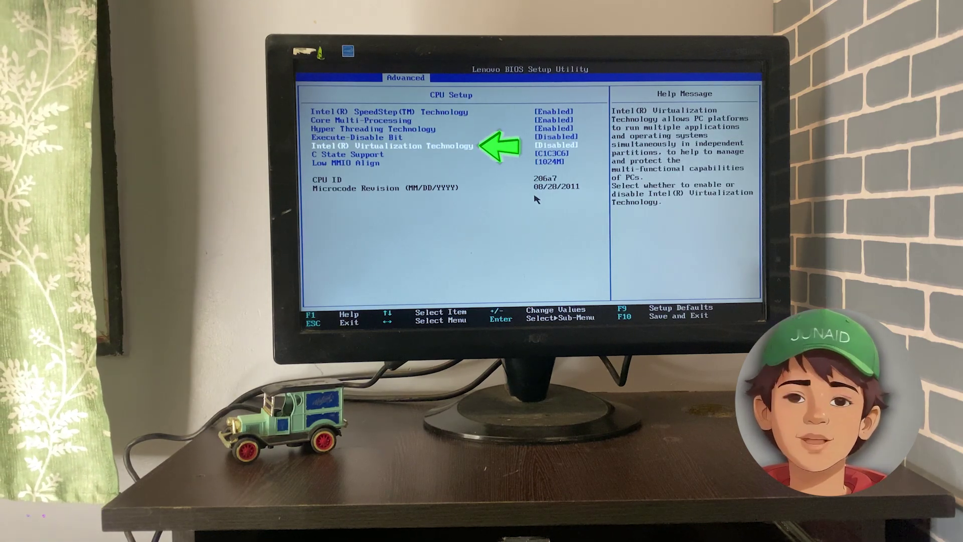
pyautogui.press('Return')
pyautogui.press('Down')
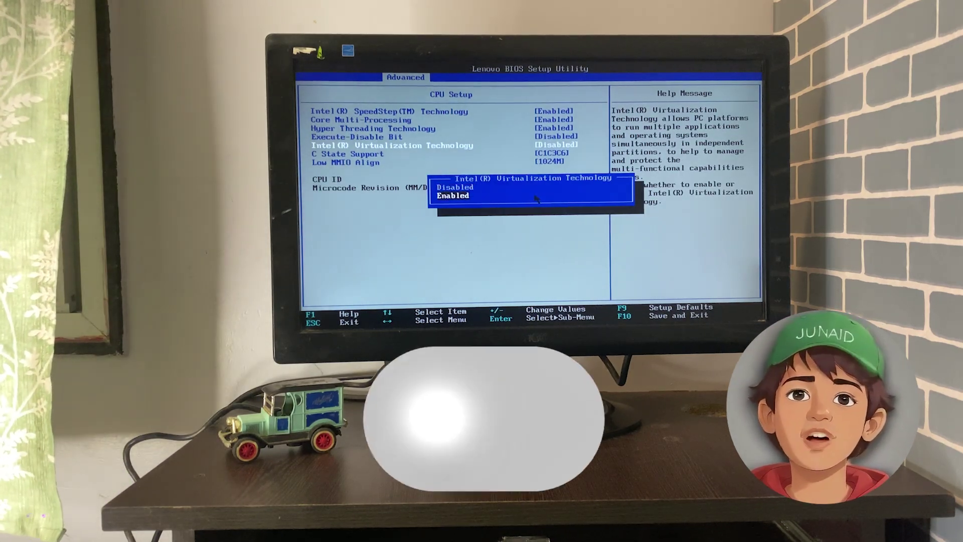
pyautogui.press('Return')
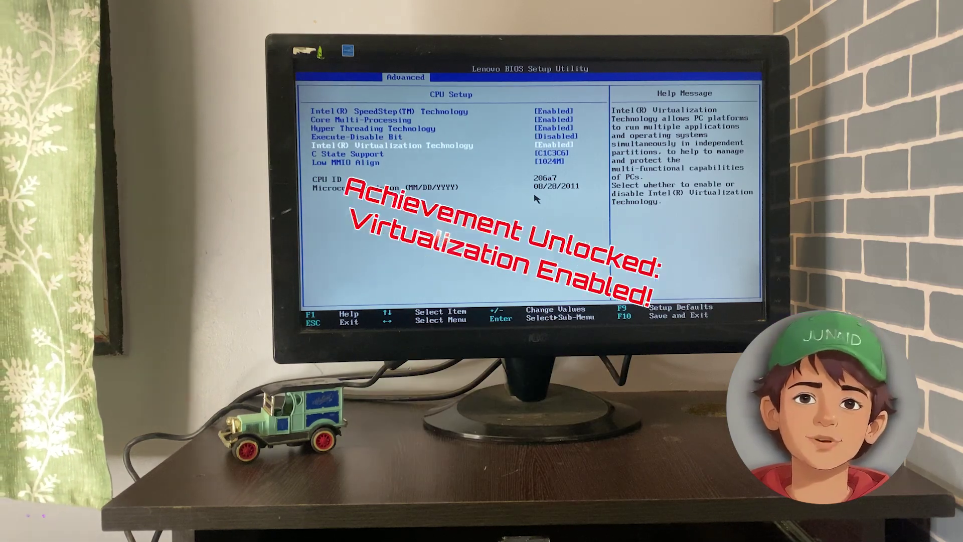